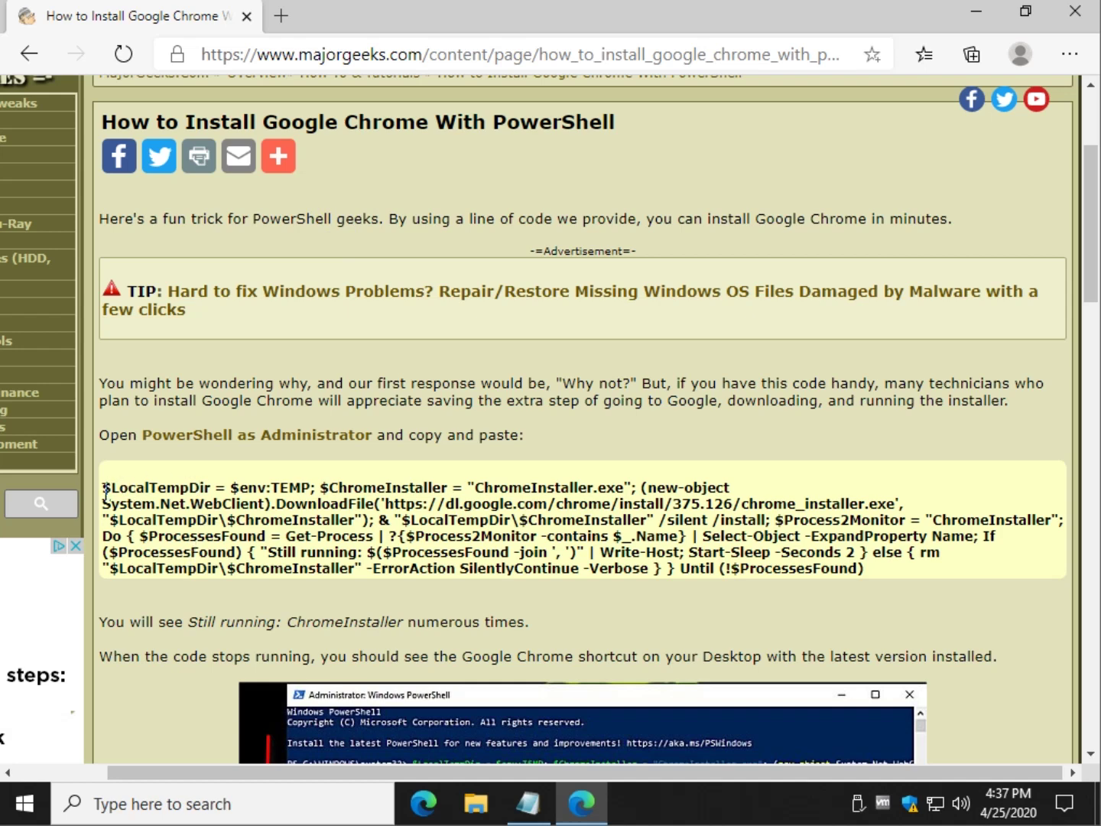
Step: Highlight the one-line install command starting at $LocalTempDir on the MajorGeeks Chrome article
left_click_drag(104, 487, 886, 599)
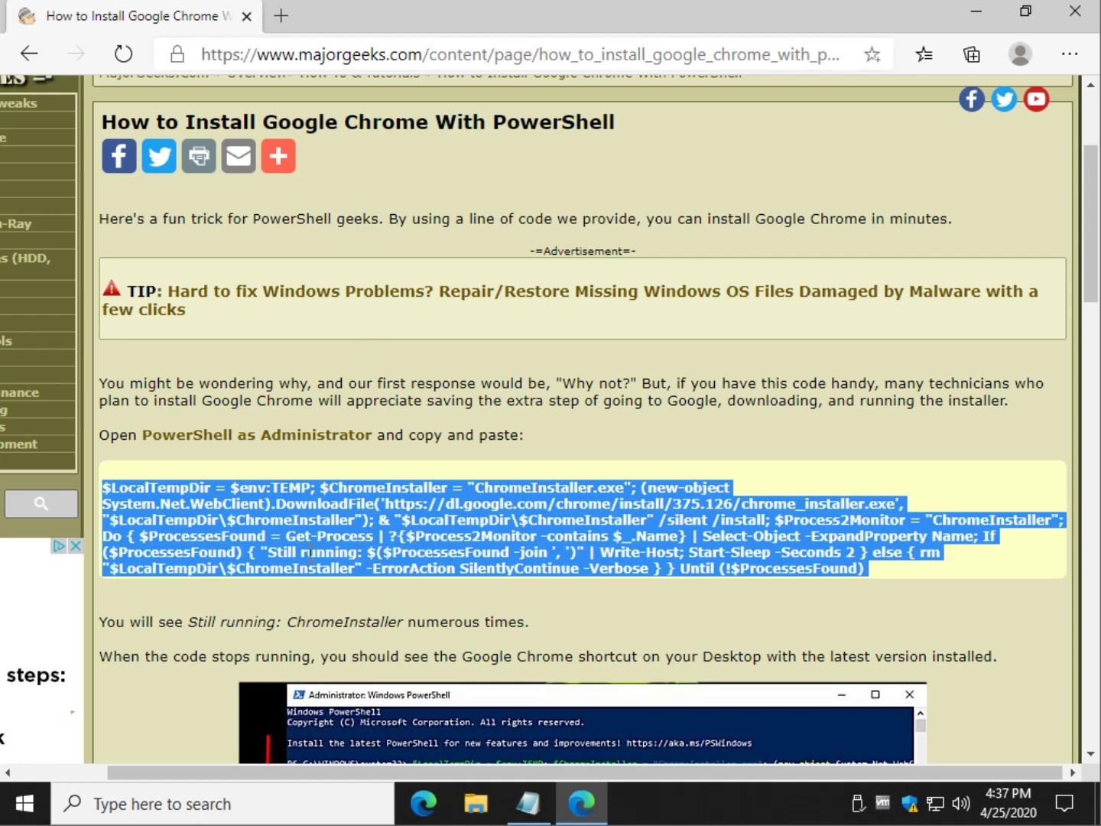
scroll(360, 497, "down", 2)
scroll(360, 497, "down", 1)
scroll(360, 496, "down", 2)
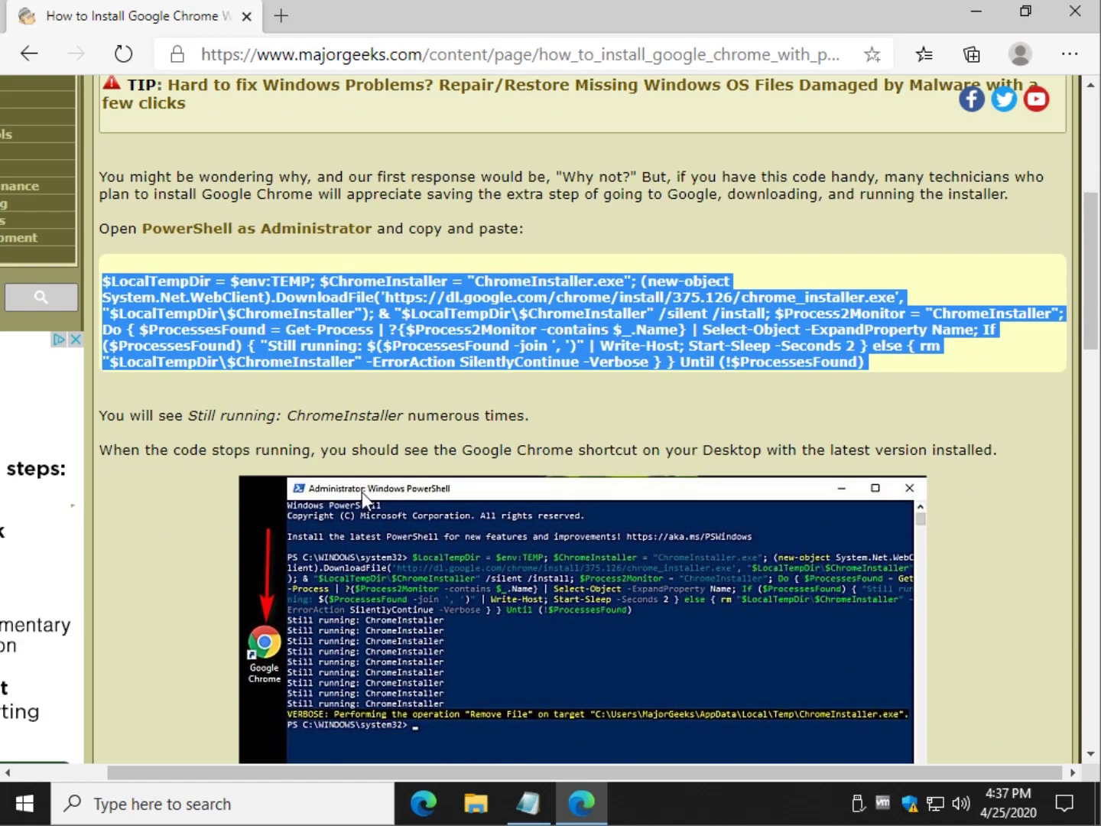
Step: Launch Windows PowerShell (Admin) from the Win+X menu and approve the UAC prompt
key("super+x")
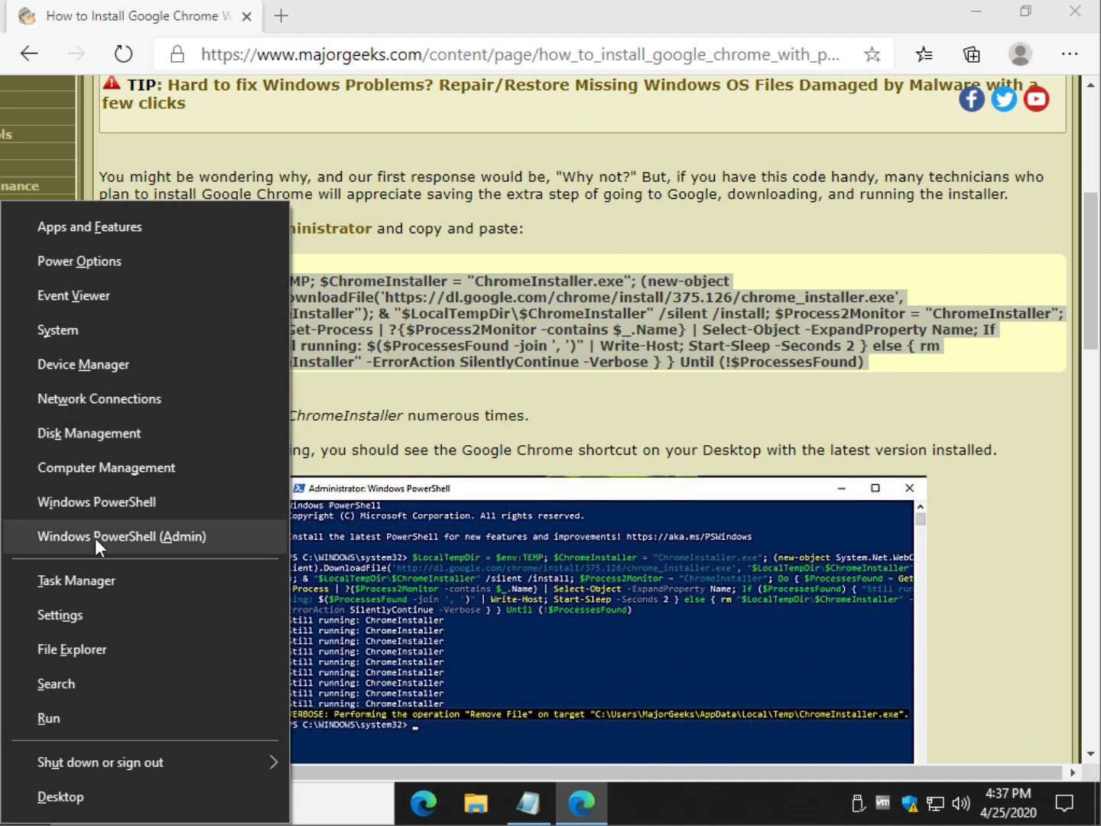
left_click(95, 537)
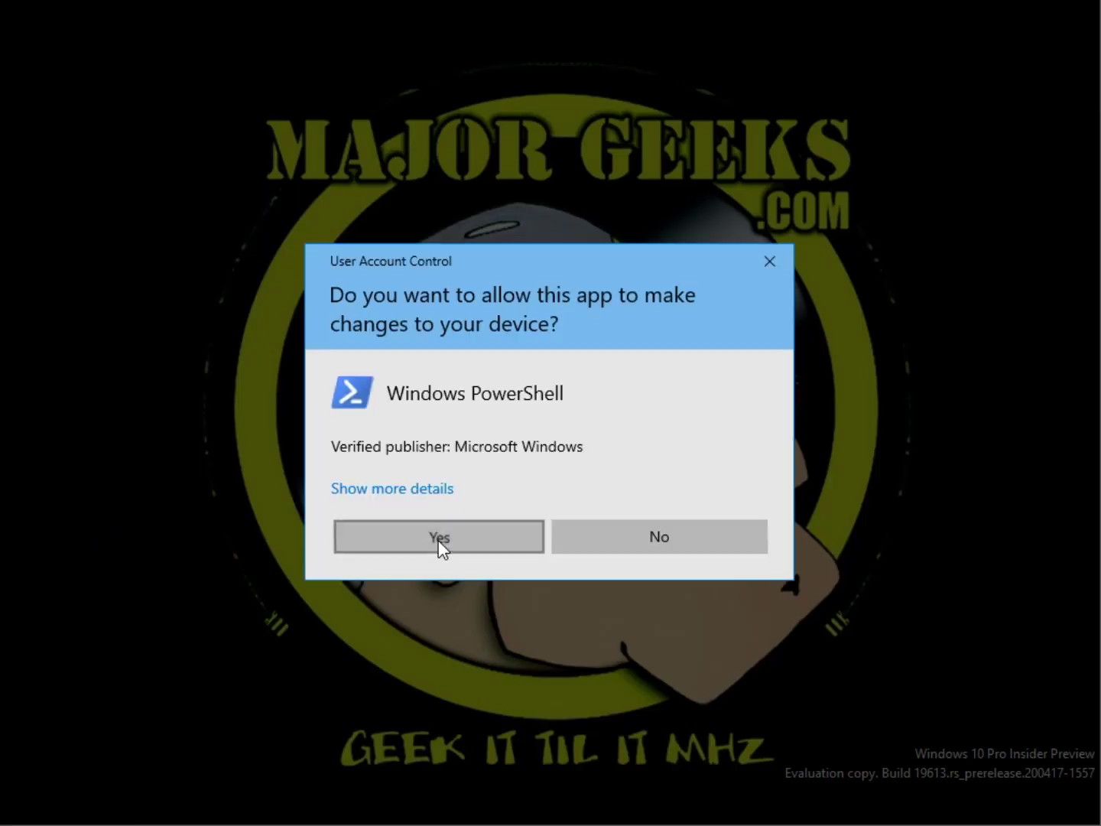
left_click(438, 538)
Step: Move the console aside, then reselect and copy the install command from the article
left_click_drag(704, 34, 636, 218)
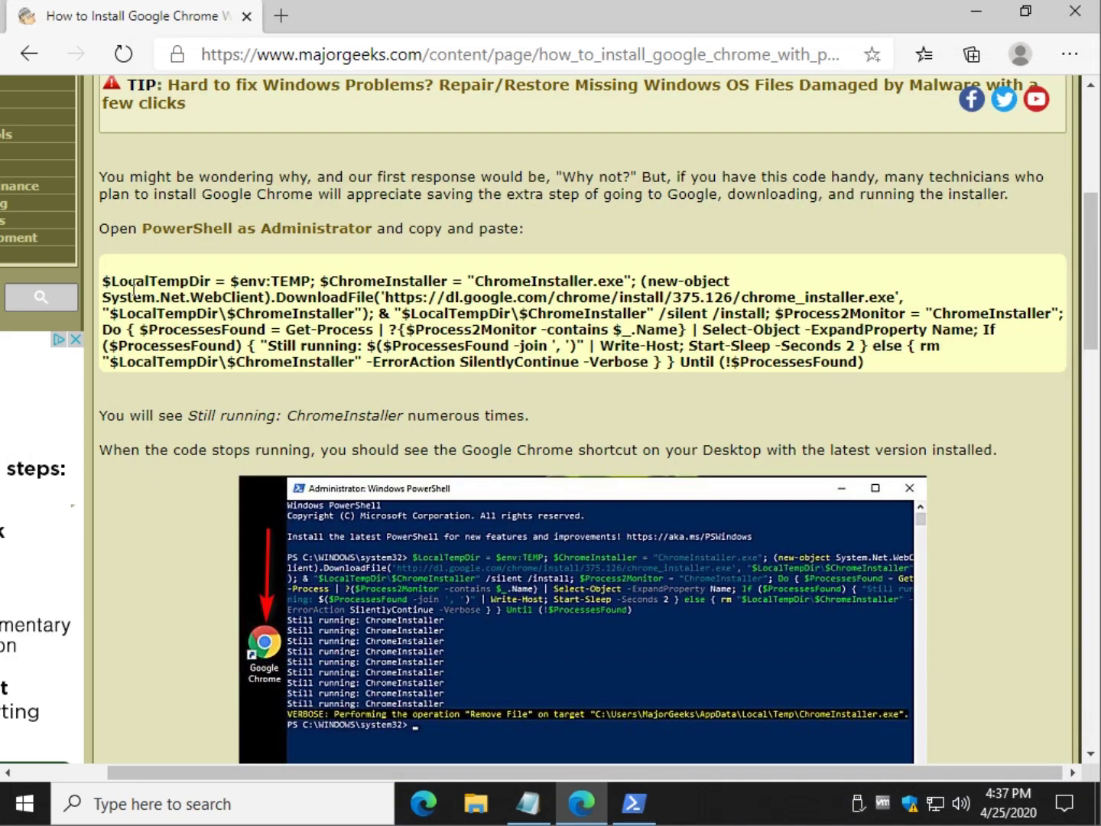
mouse_move(103, 281)
left_mouse_down()
mouse_move(893, 357)
mouse_move(868, 361)
left_mouse_up()
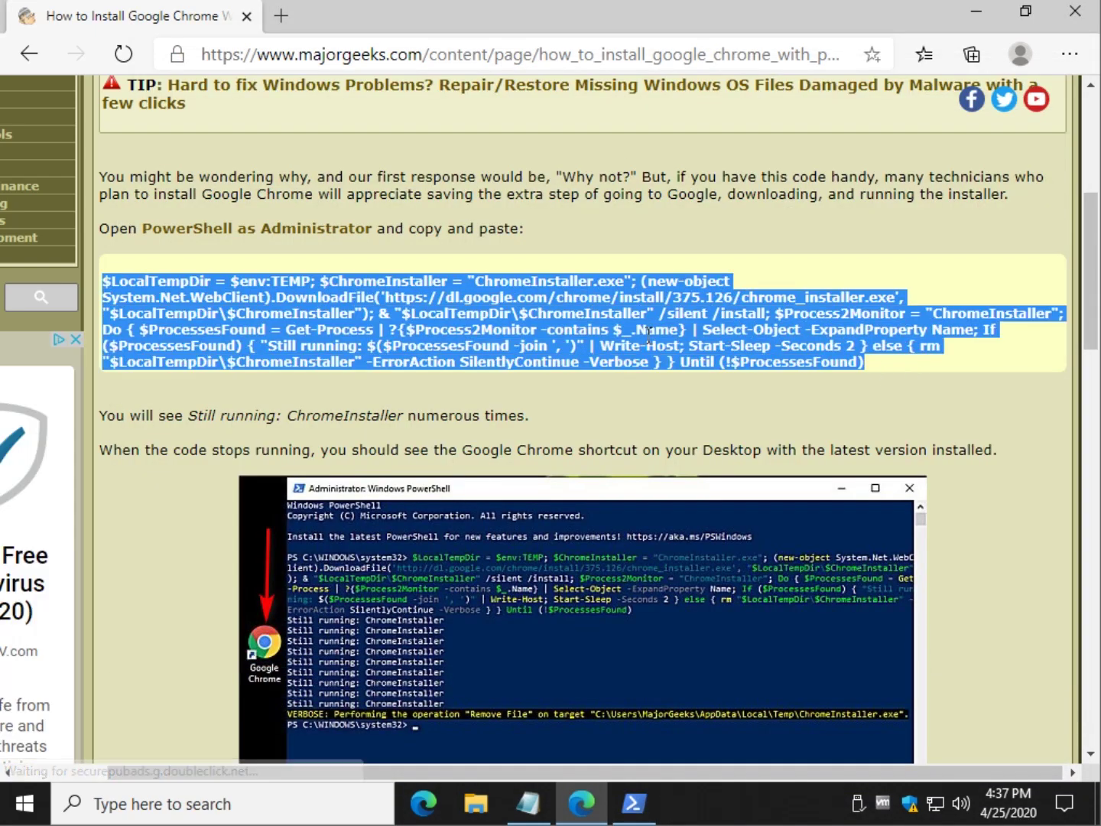
right_click(602, 331)
left_click(654, 353)
Step: Minimize Edge and paste the Chrome install script into the elevated PowerShell console
left_click(982, 9)
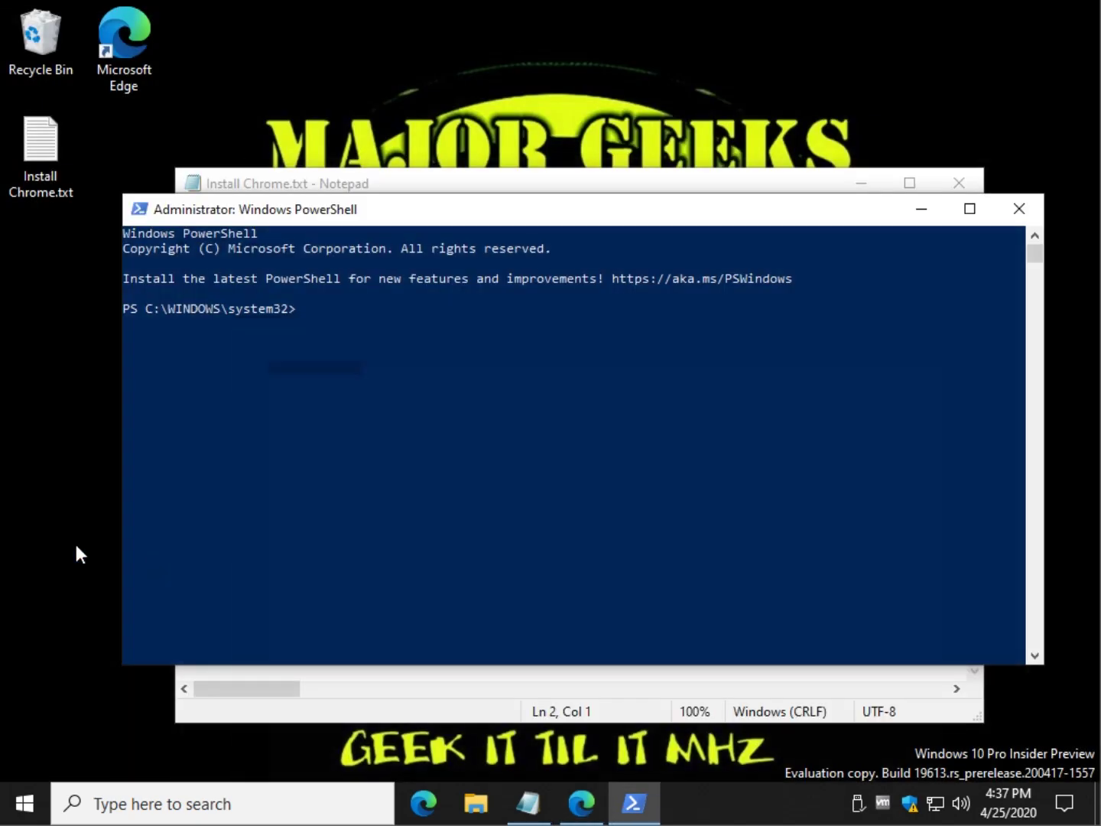
left_click(48, 261)
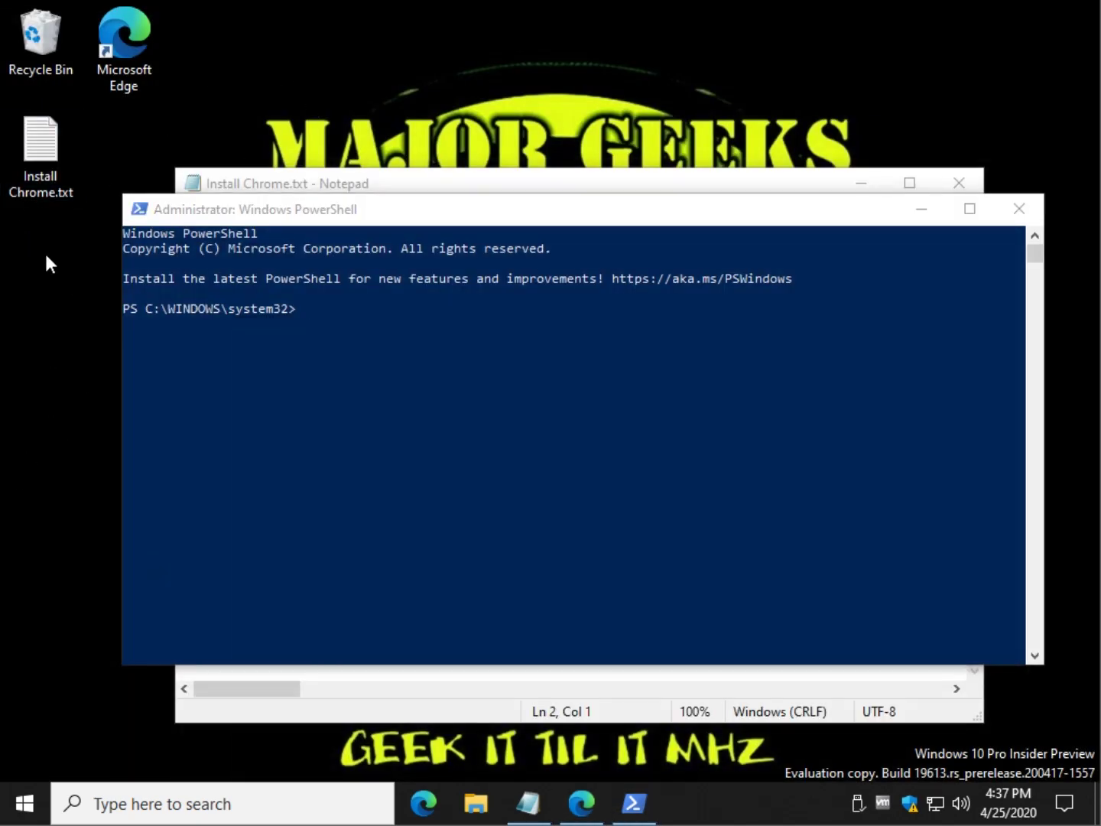
left_click(396, 315)
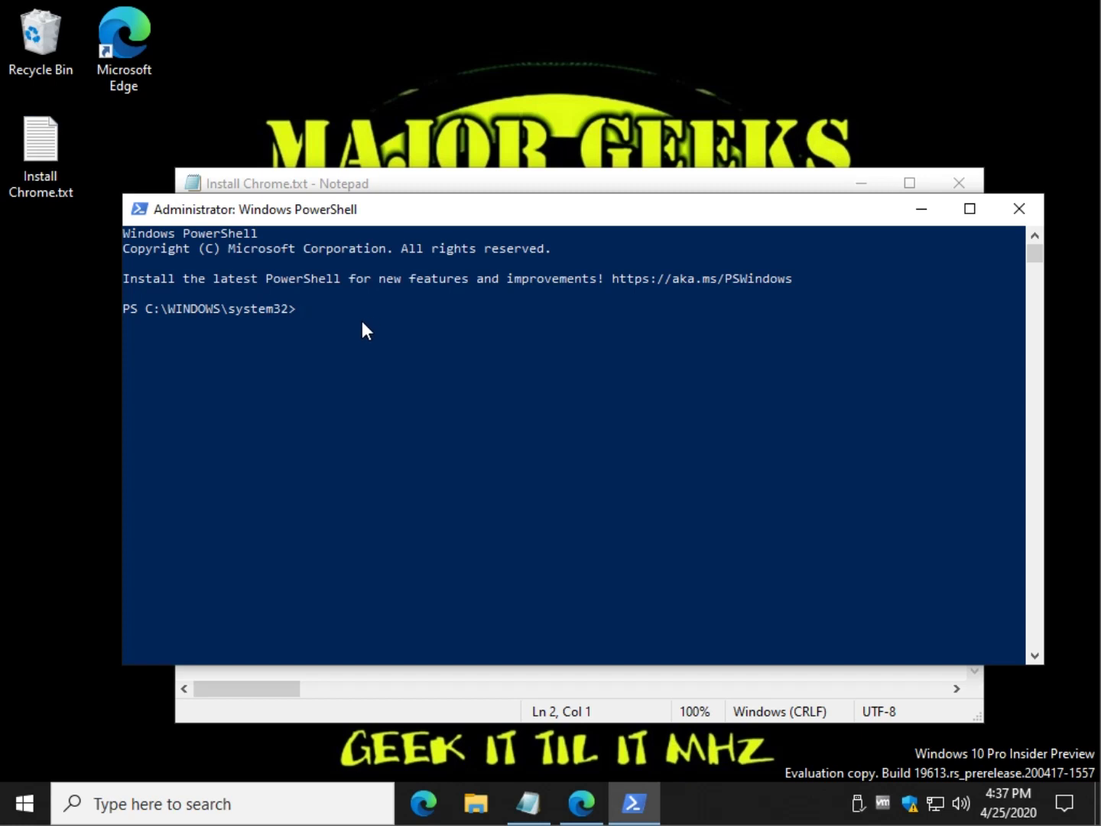
right_click(362, 320)
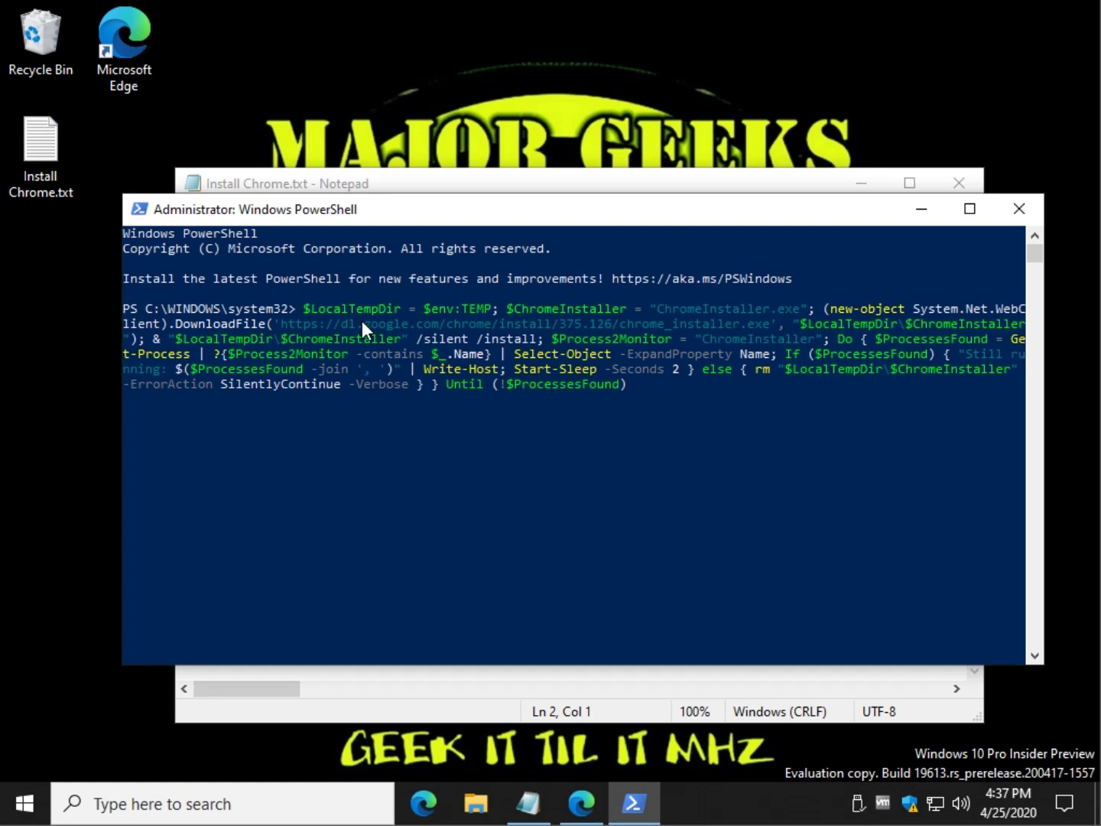
Step: Run the pasted script, then select the new Google Chrome desktop shortcut
key("Return")
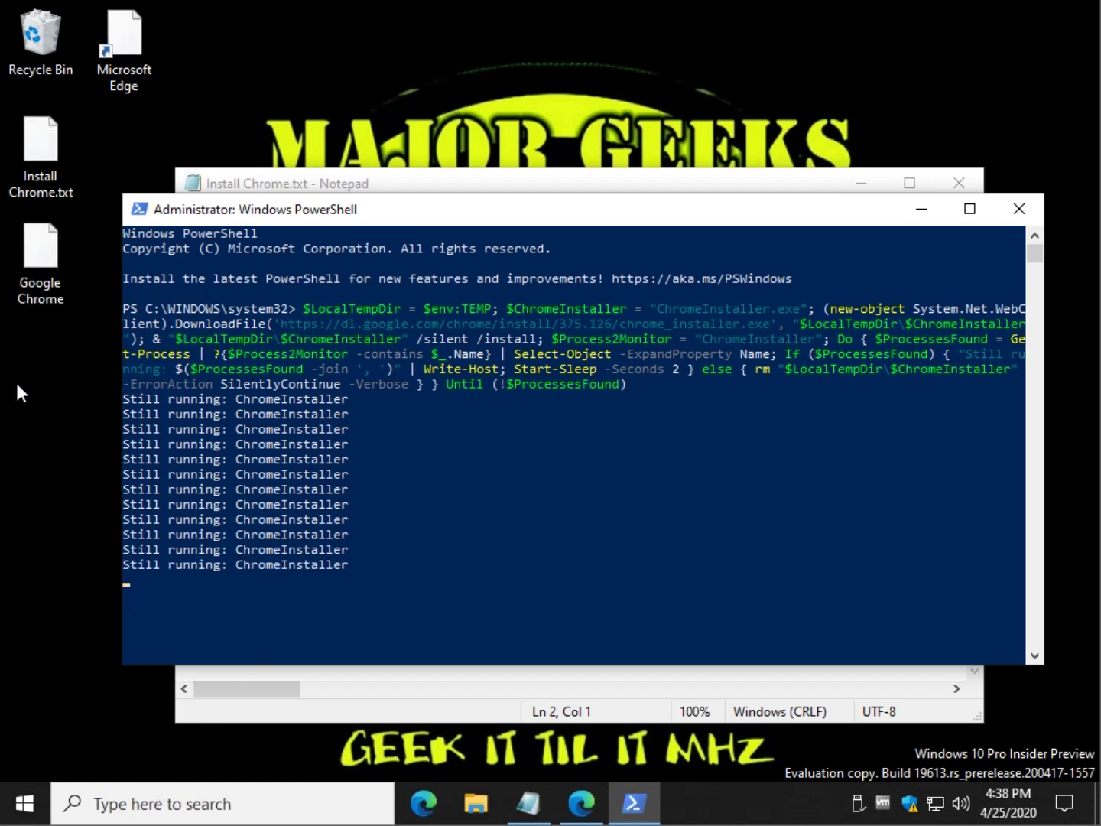
left_click(41, 254)
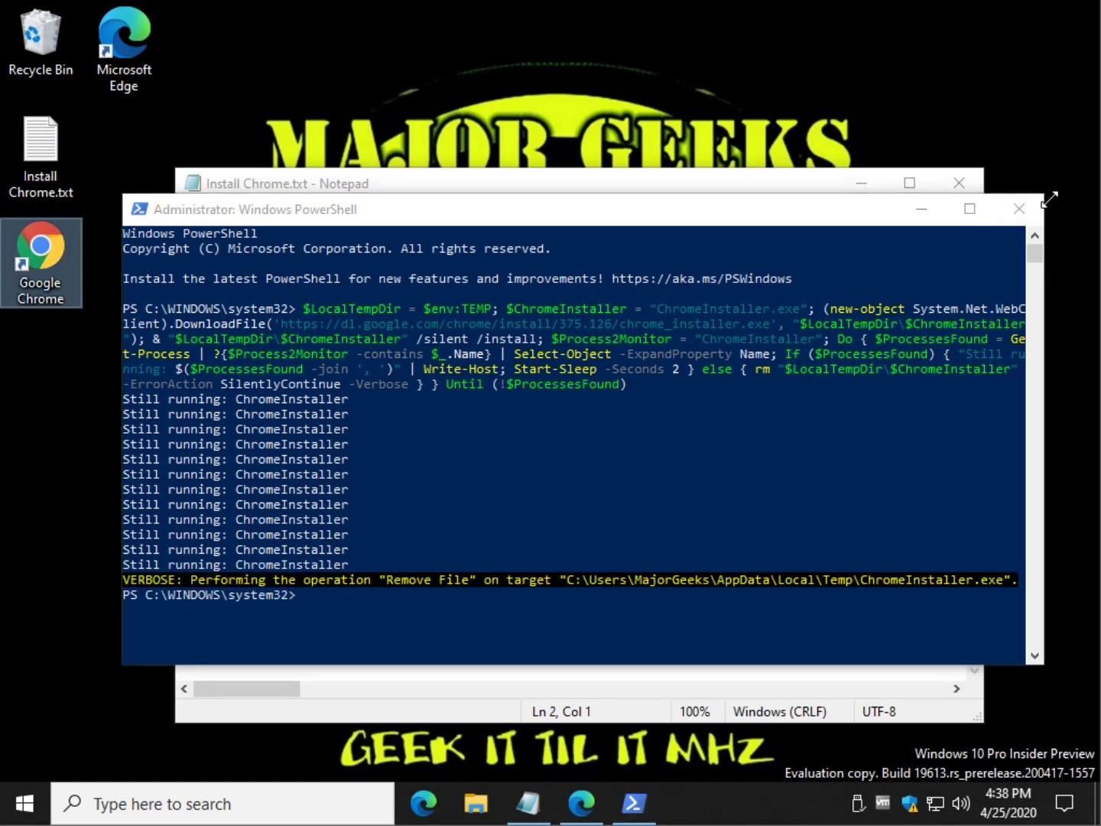
left_click(1019, 209)
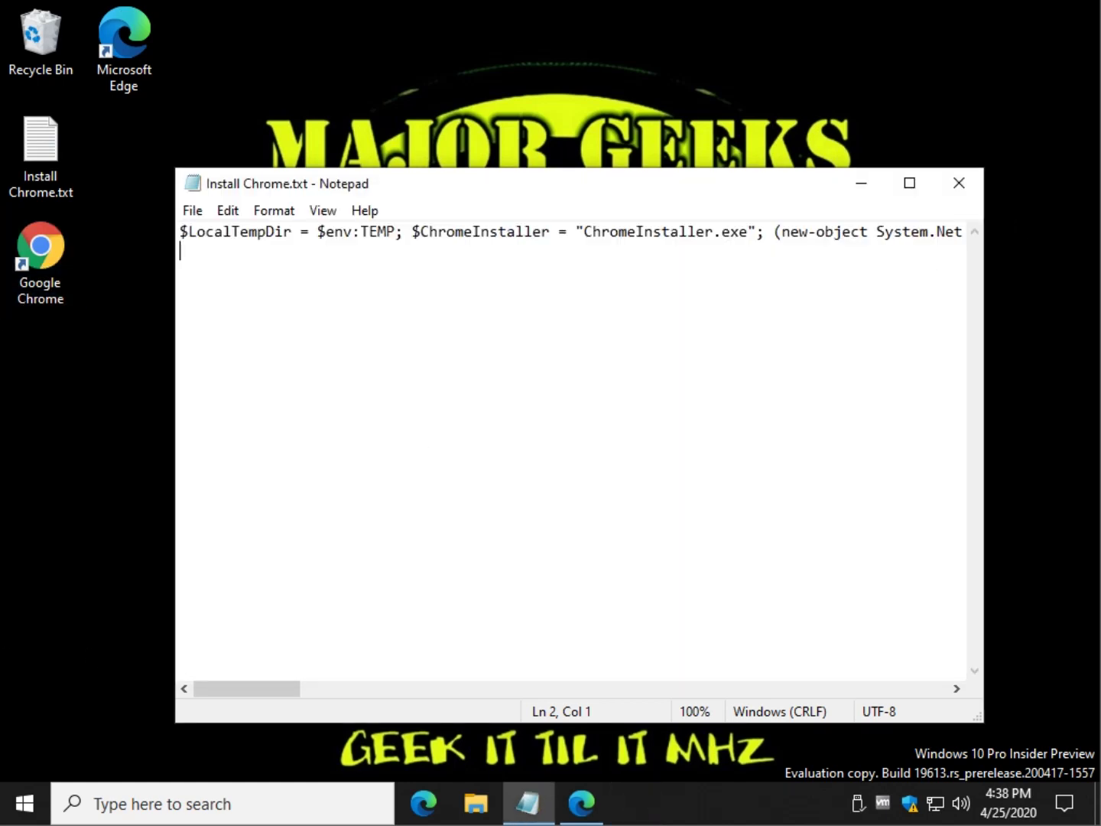
left_click(49, 255)
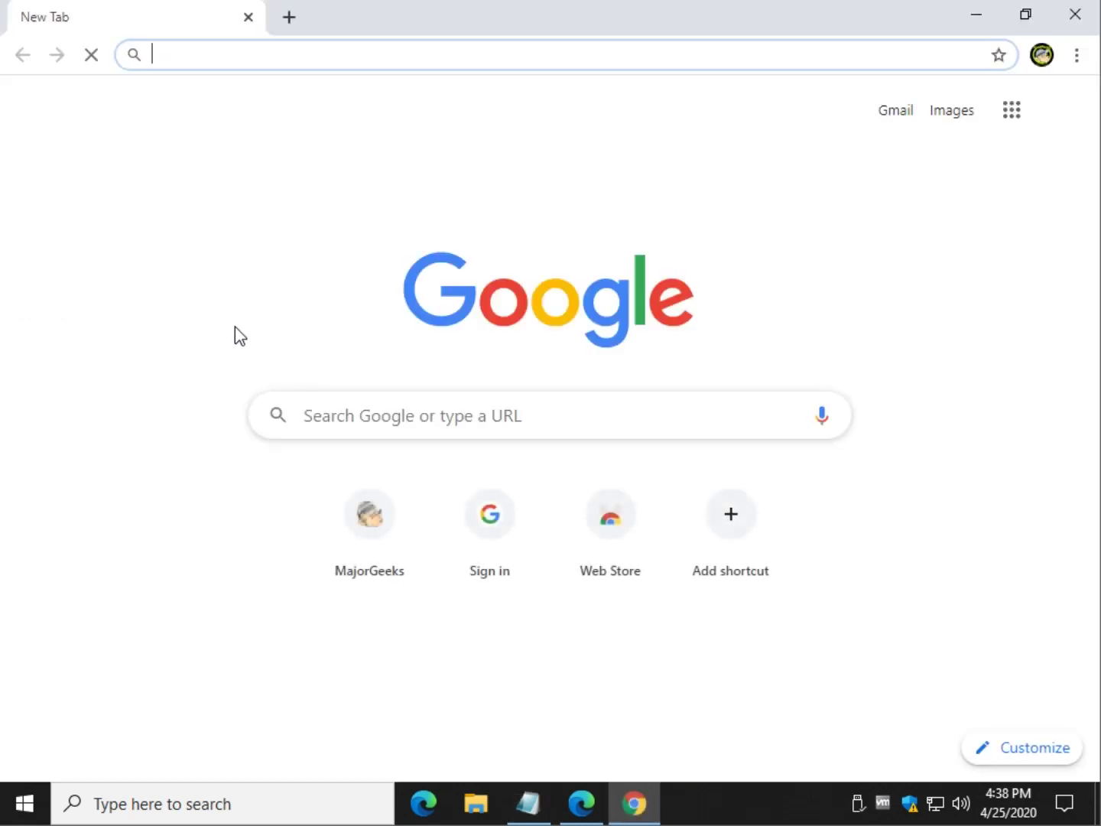
left_click(1079, 19)
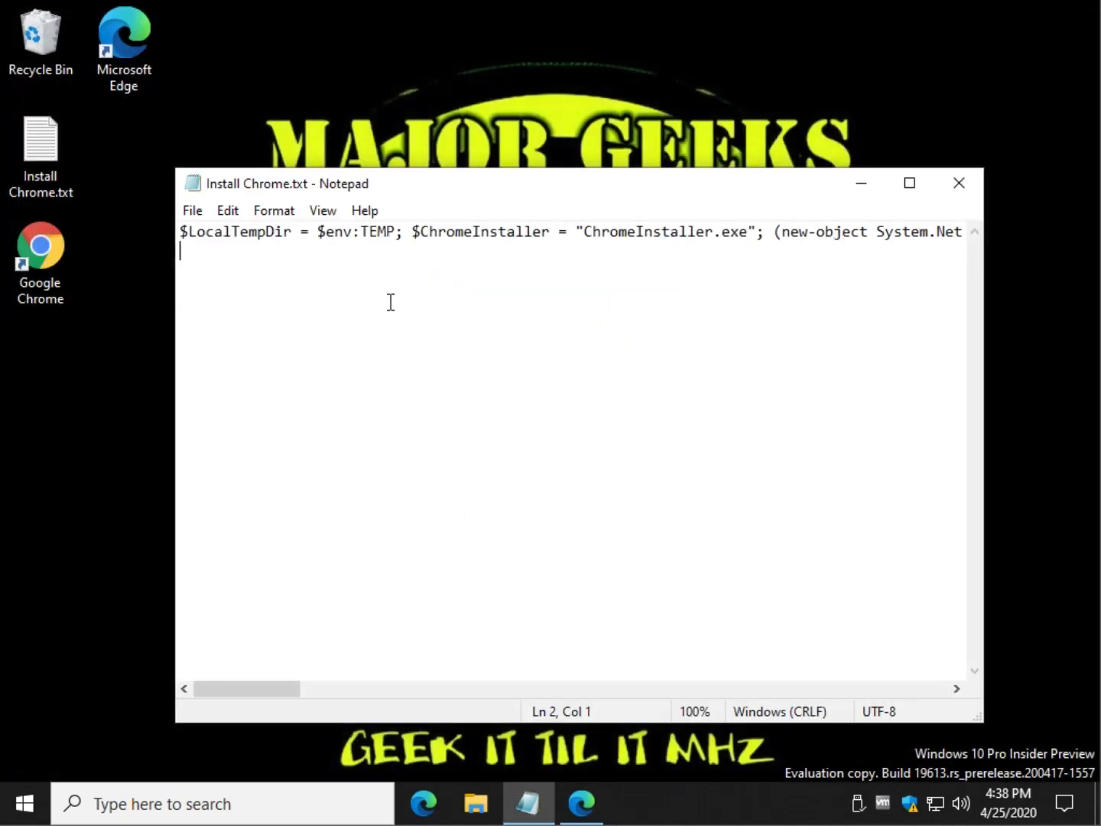
Step: Close Notepad, return to Edge, and follow the MajorGeeks Windows Tweaks link
left_click(959, 182)
left_click(528, 803)
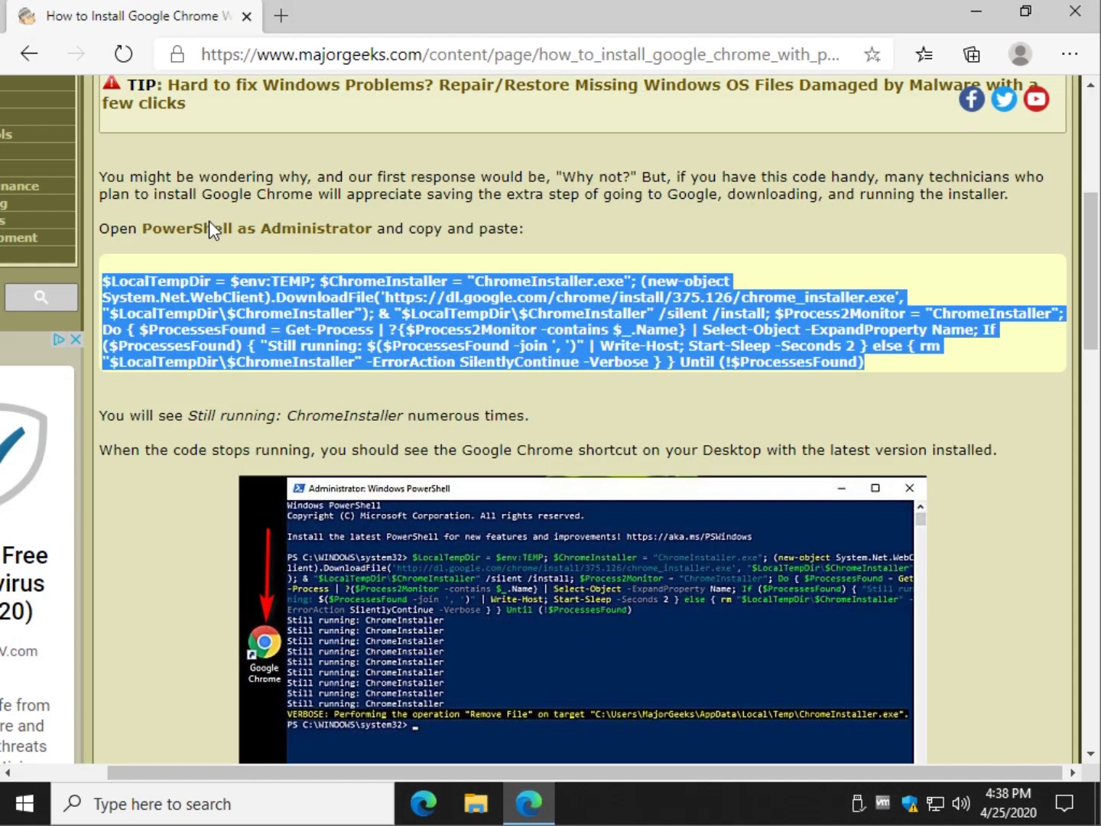
scroll(209, 220, "down", 5)
scroll(197, 482, "down", 2)
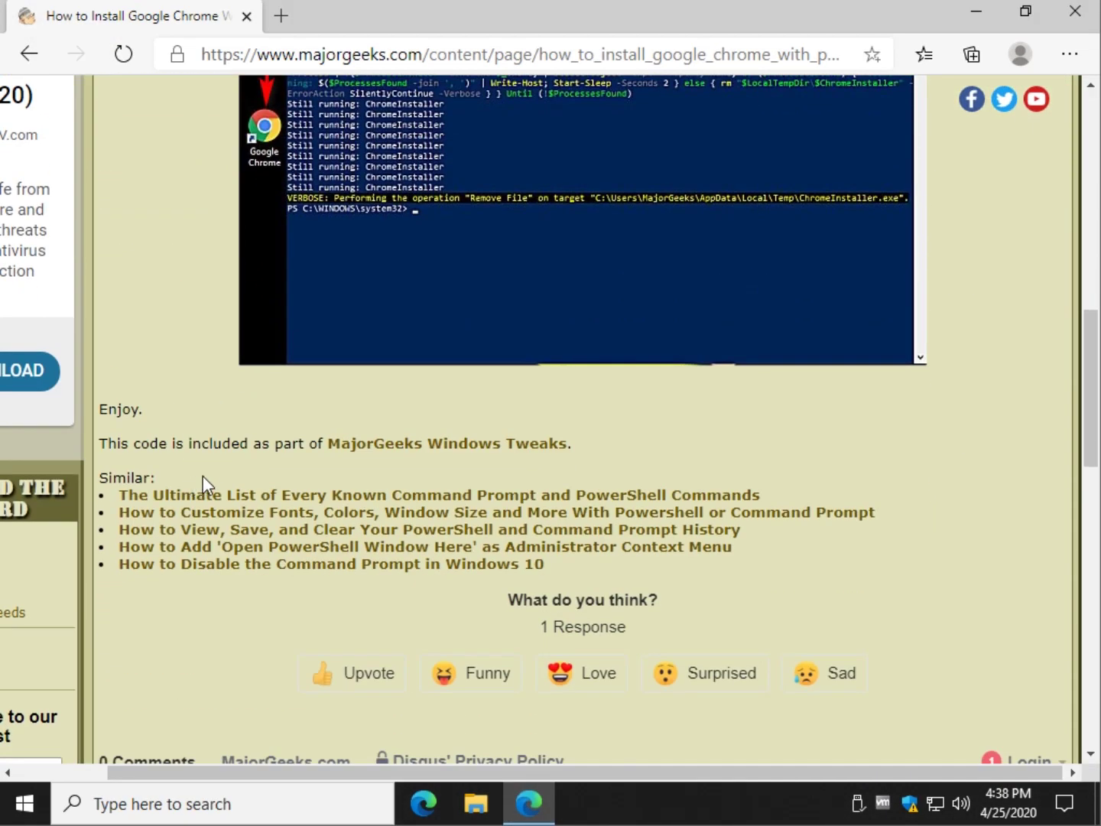
left_click(398, 444)
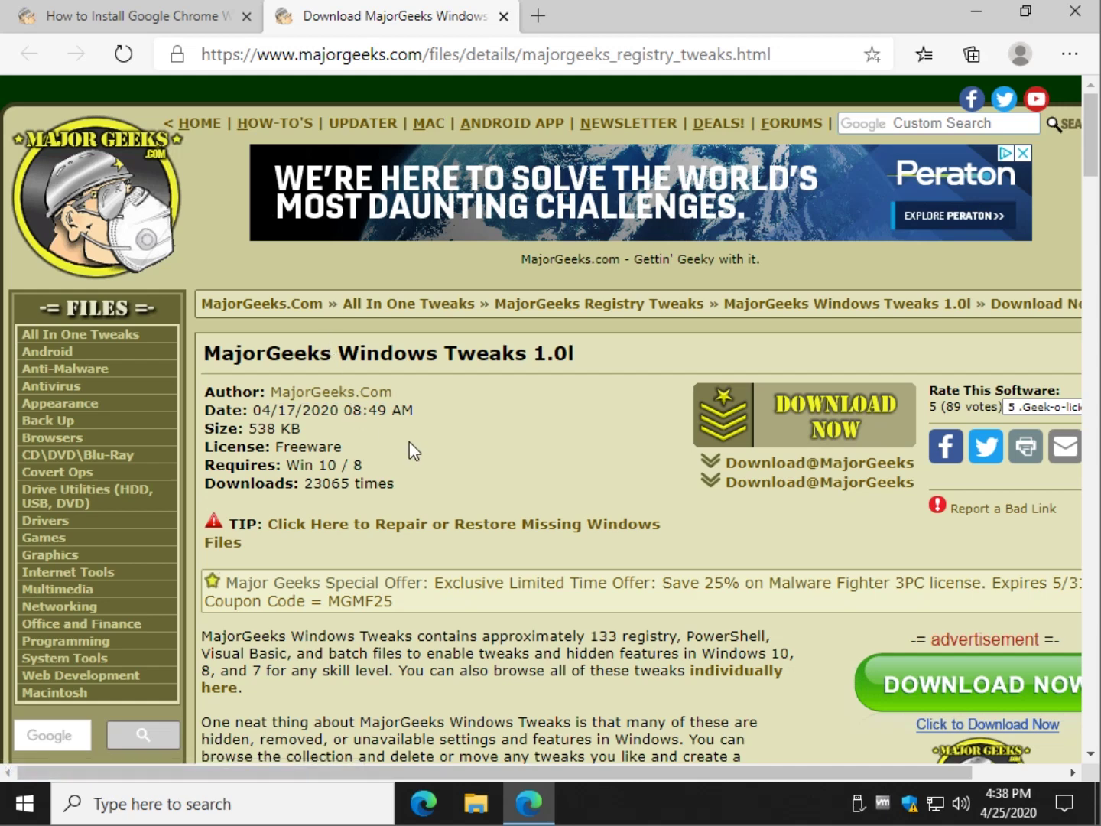
scroll(409, 441, "down", 4)
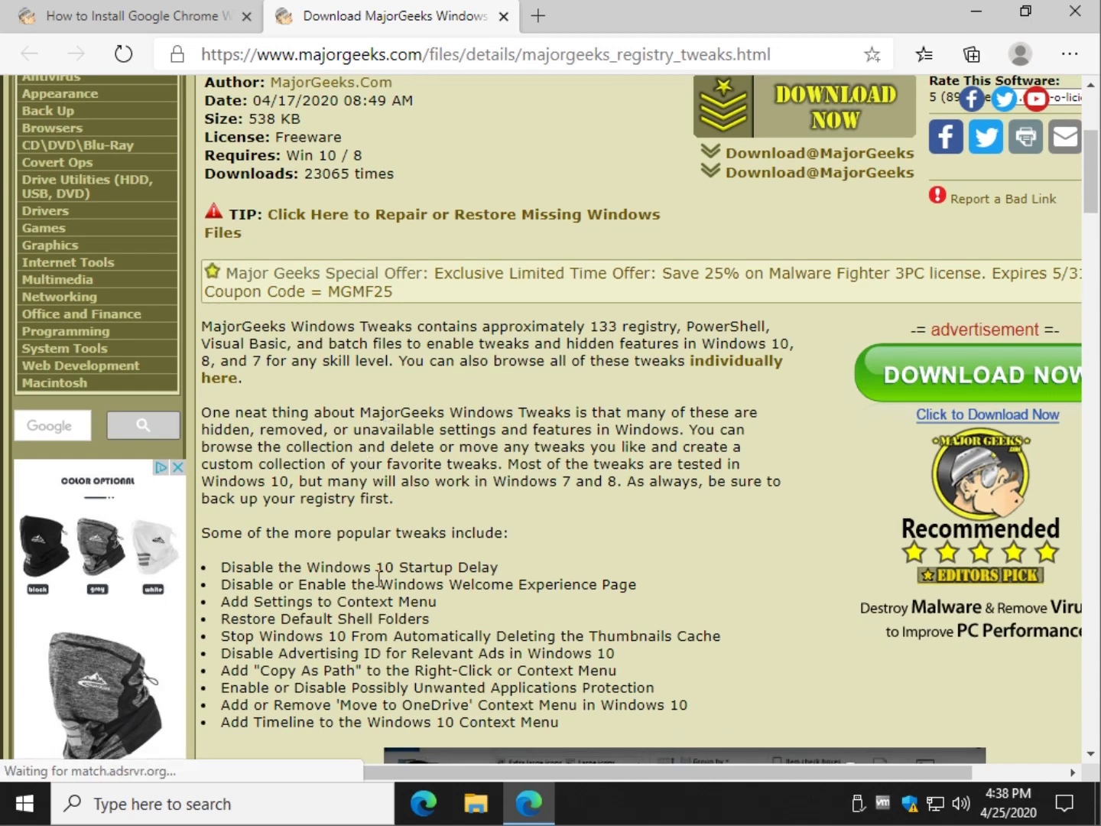
scroll(396, 484, "up", 3)
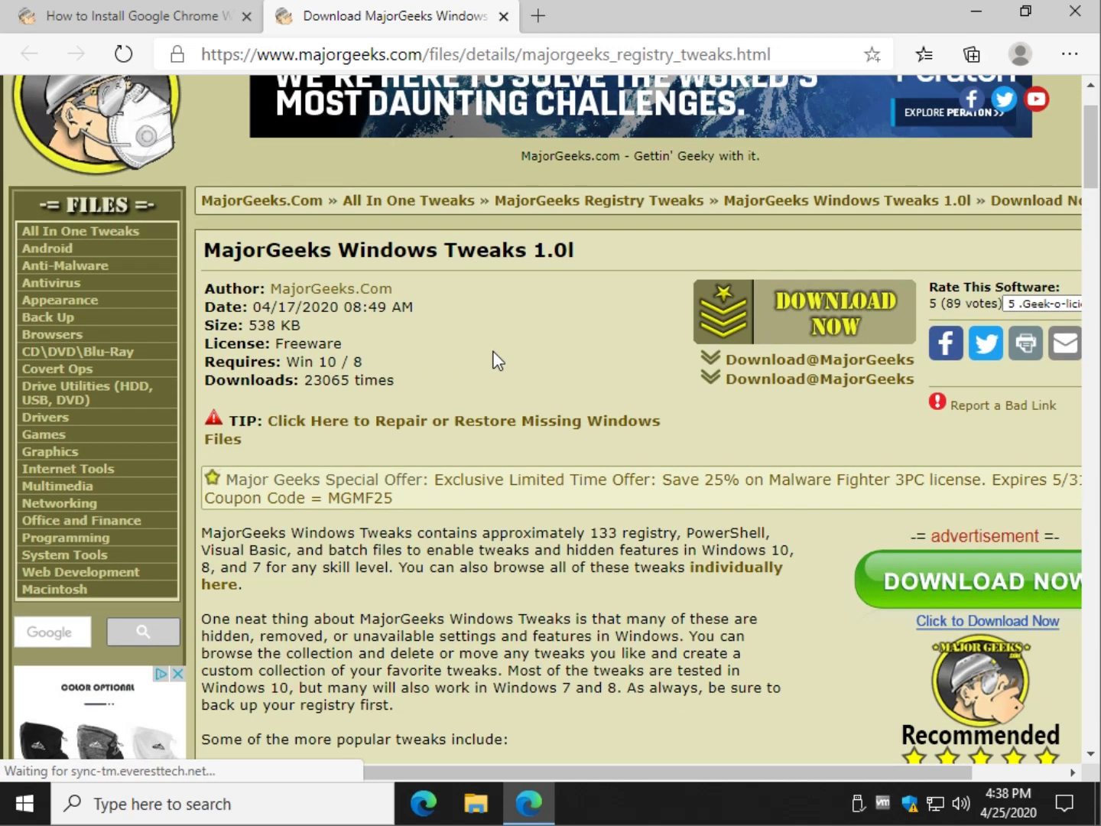
scroll(496, 360, "down", 3)
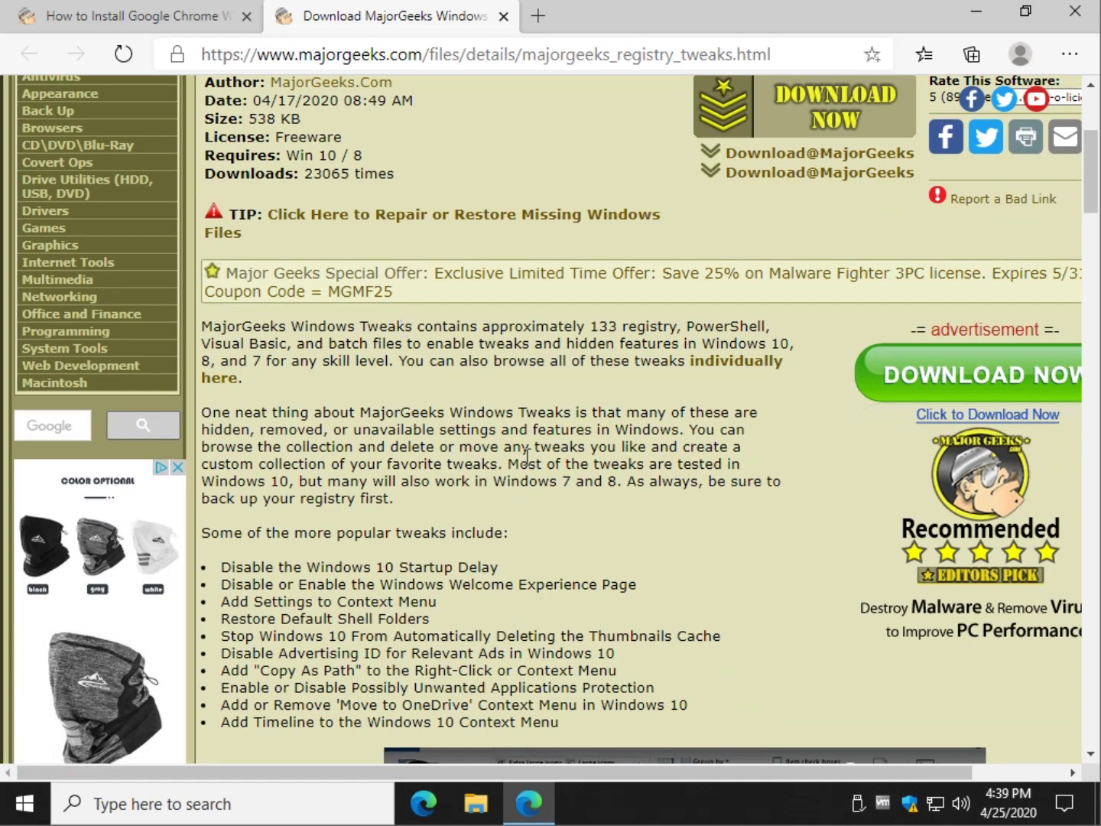
scroll(578, 421, "down", 2)
scroll(578, 420, "down", 2)
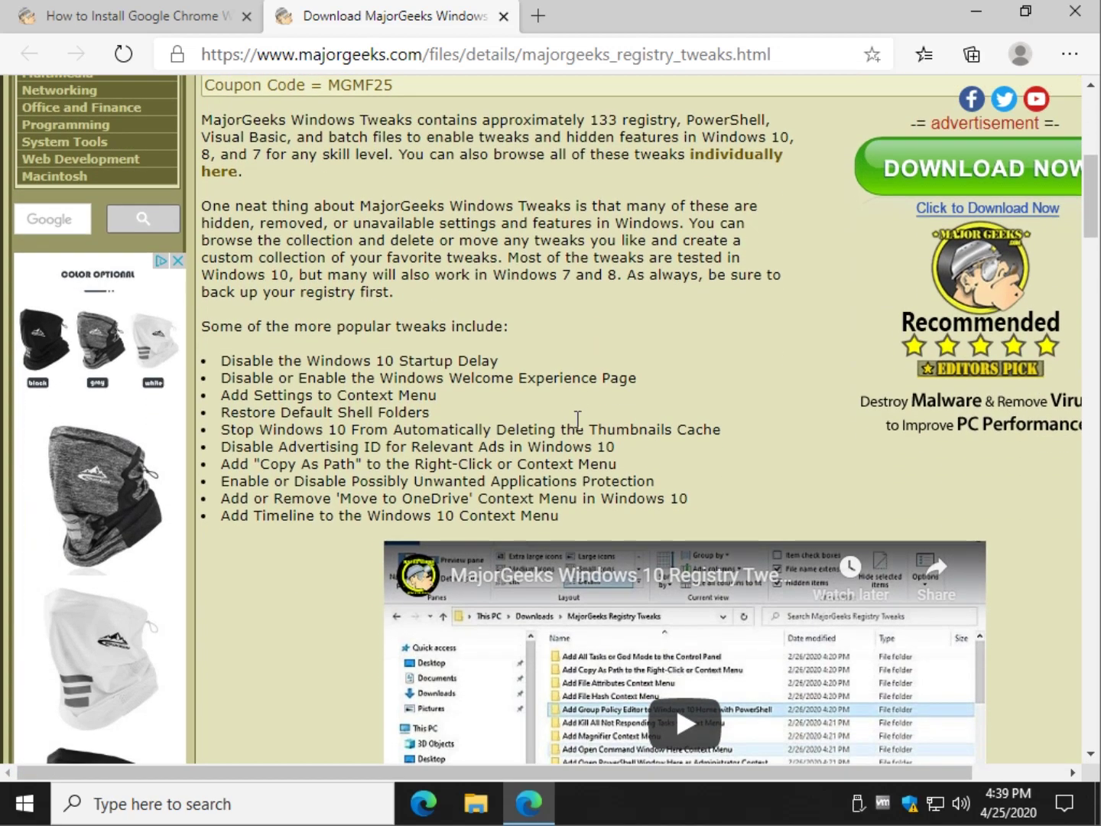
scroll(578, 421, "down", 4)
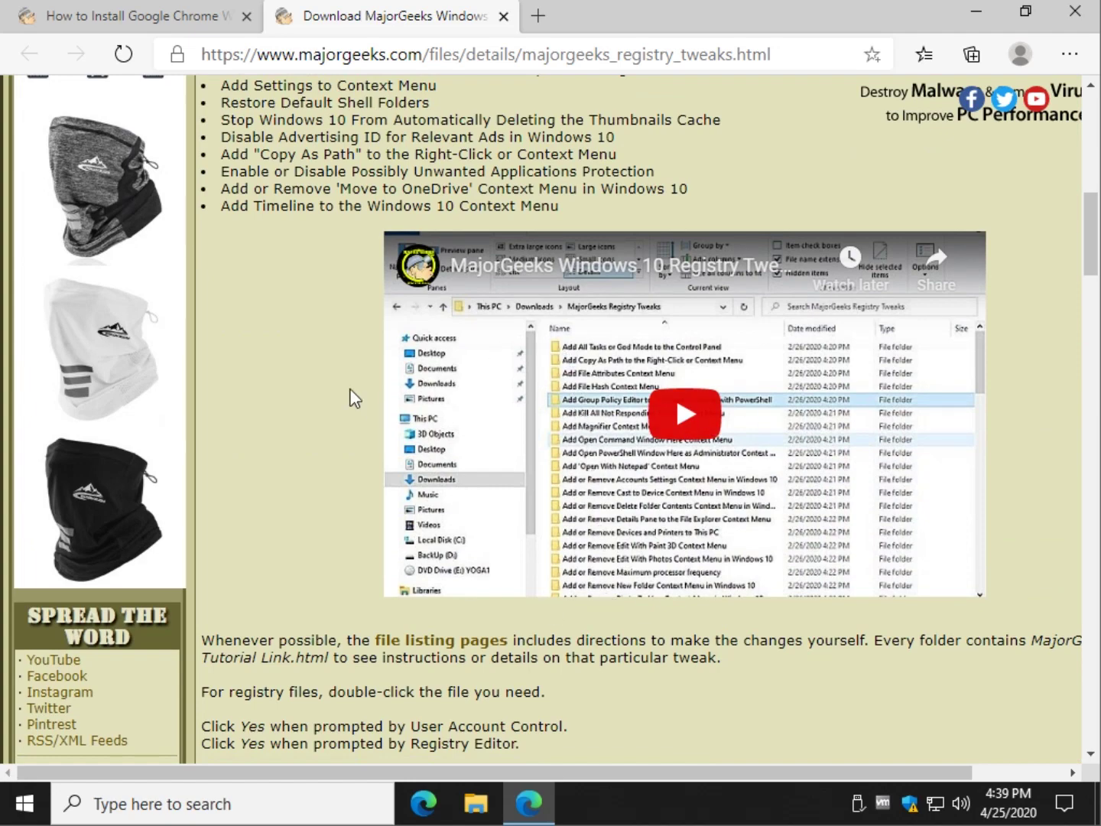
scroll(352, 400, "down", 2)
scroll(344, 401, "down", 2)
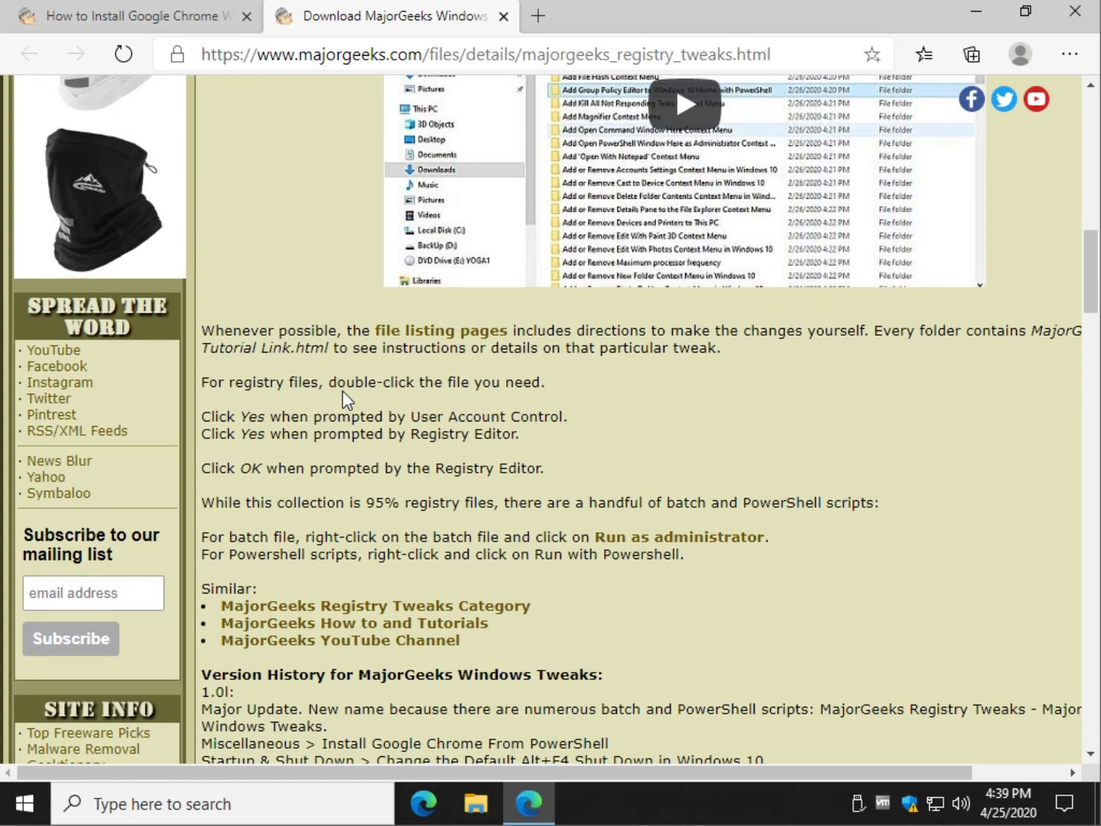
Step: Close the Download MajorGeeks tab and deselect the code block on the Chrome article
left_click(504, 15)
scroll(216, 448, "up", 2)
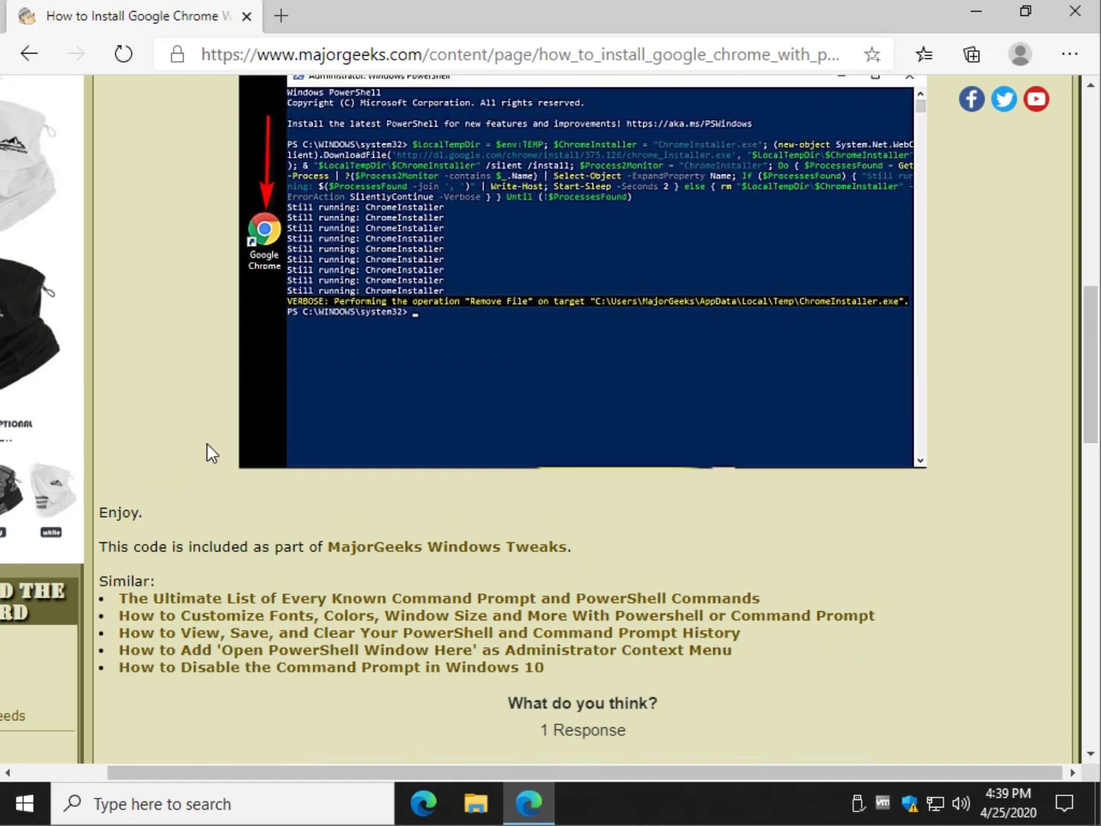
scroll(174, 439, "up", 1)
scroll(175, 438, "up", 1)
scroll(174, 439, "up", 3)
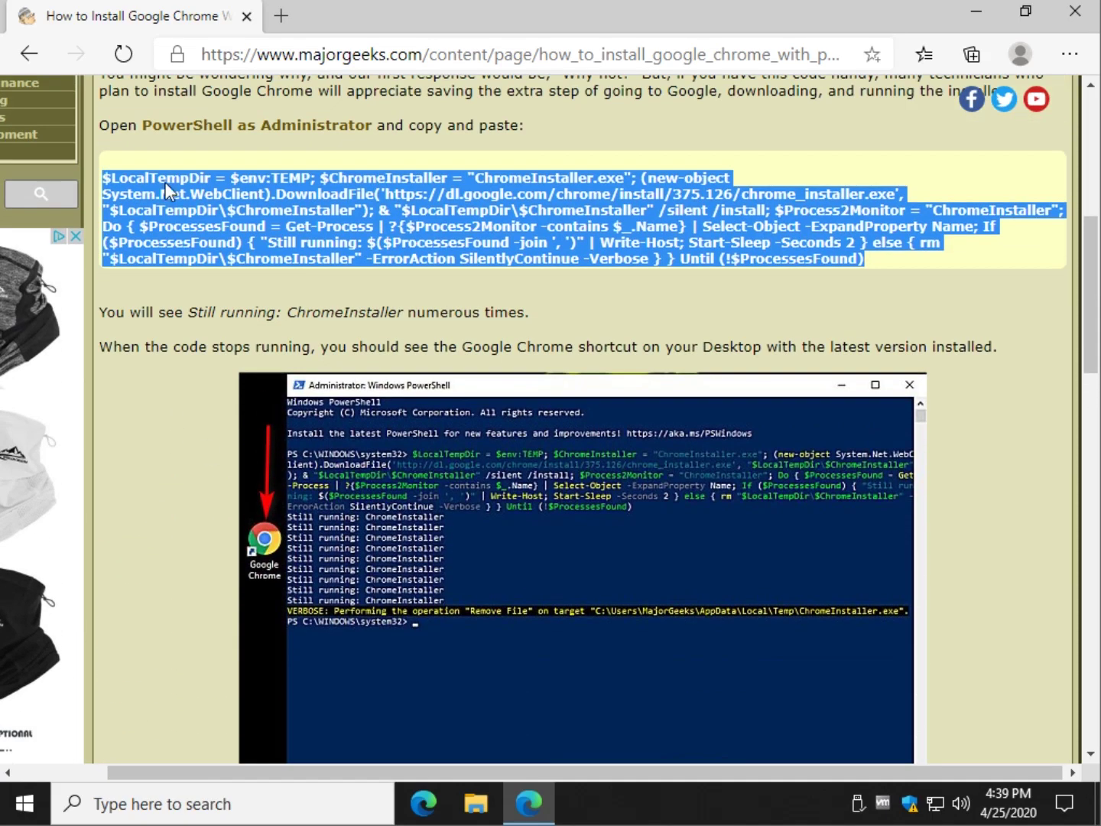
scroll(232, 334, "up", 1)
scroll(232, 334, "up", 1)
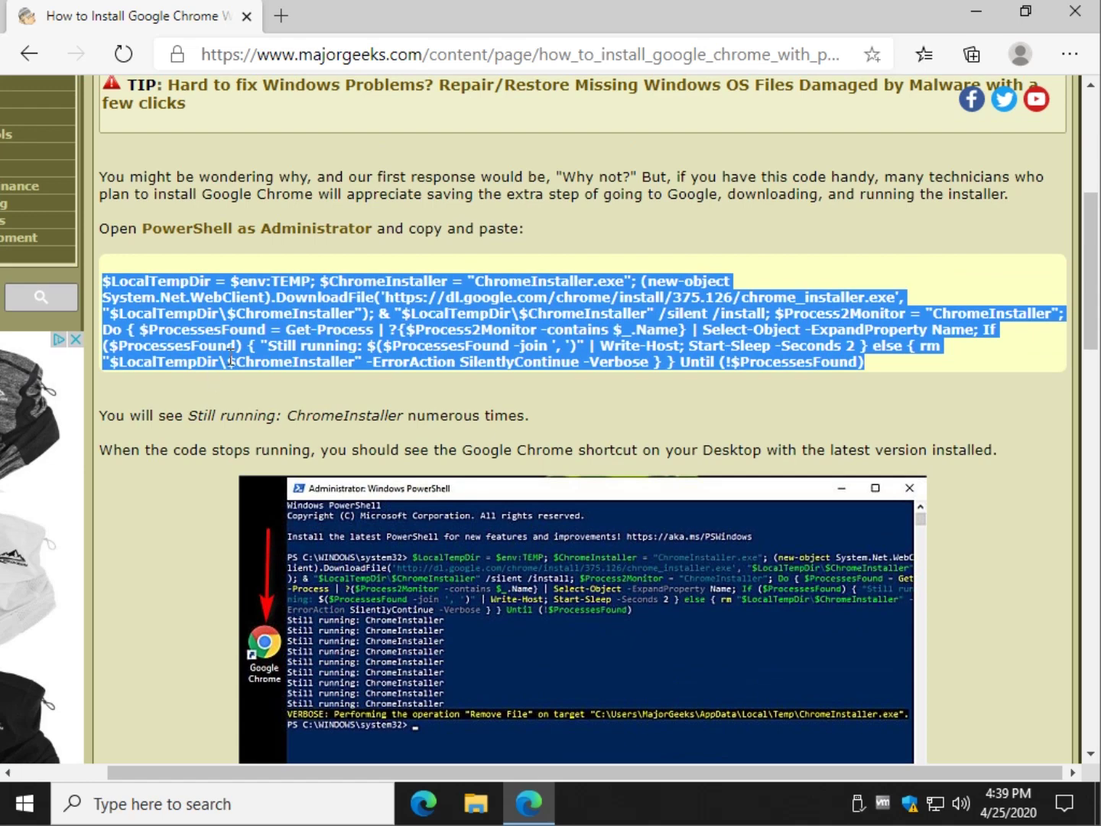
left_click(550, 187)
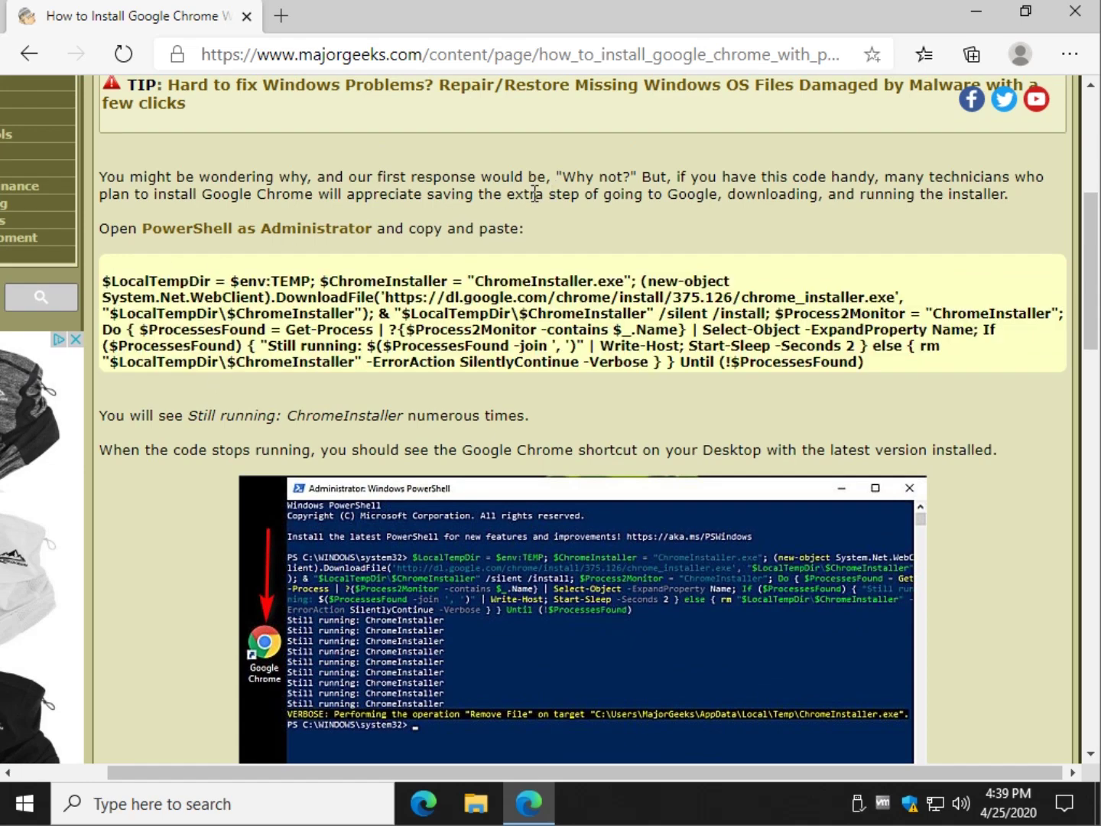
scroll(535, 194, "up", 3)
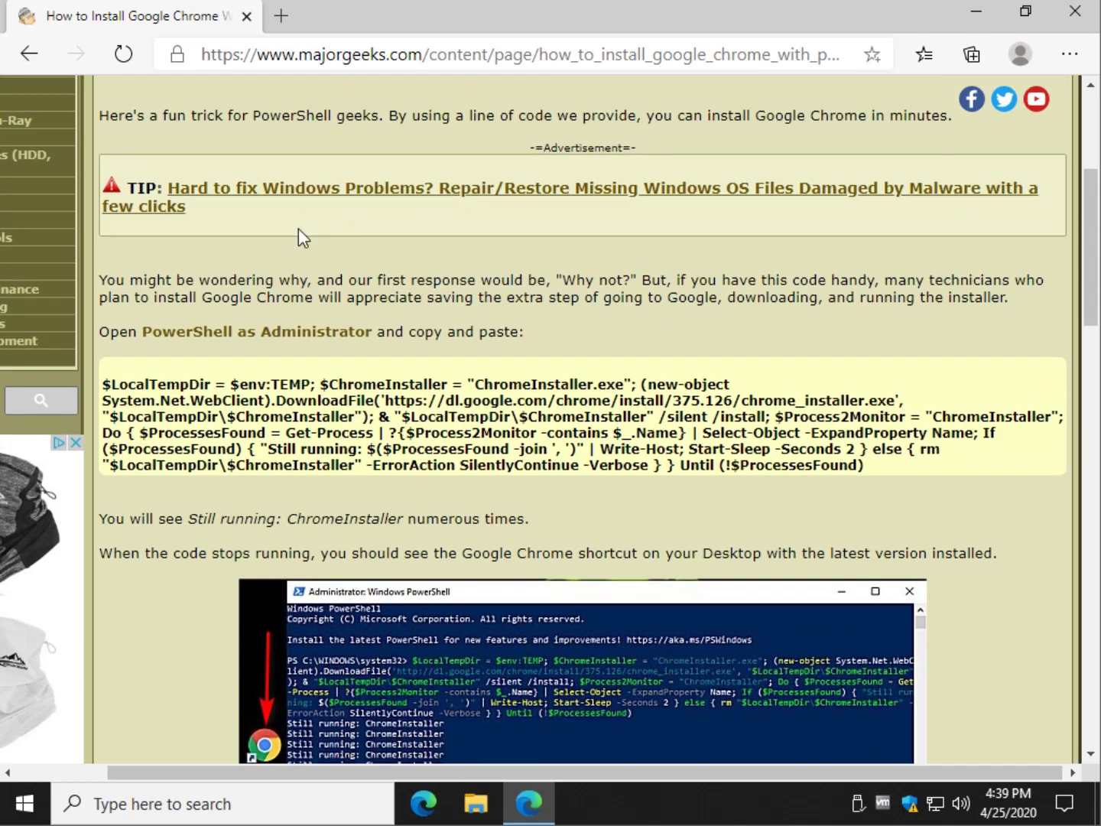
scroll(292, 241, "up", 3)
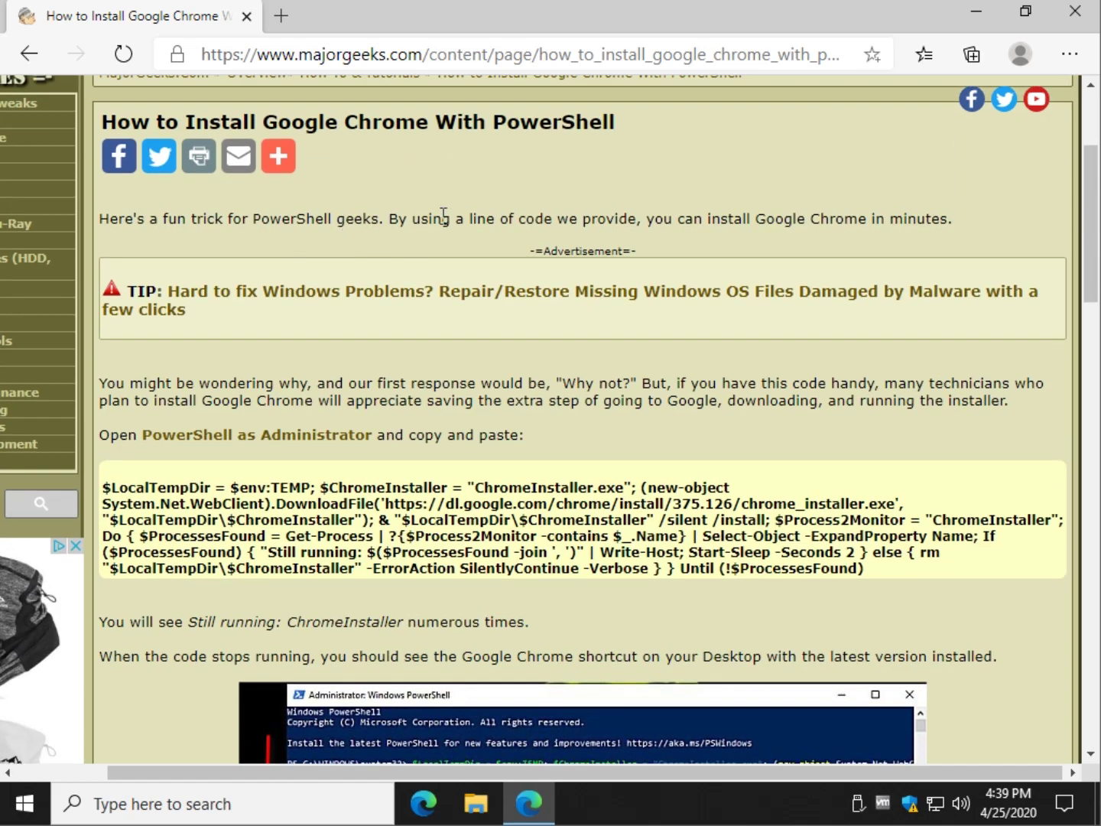